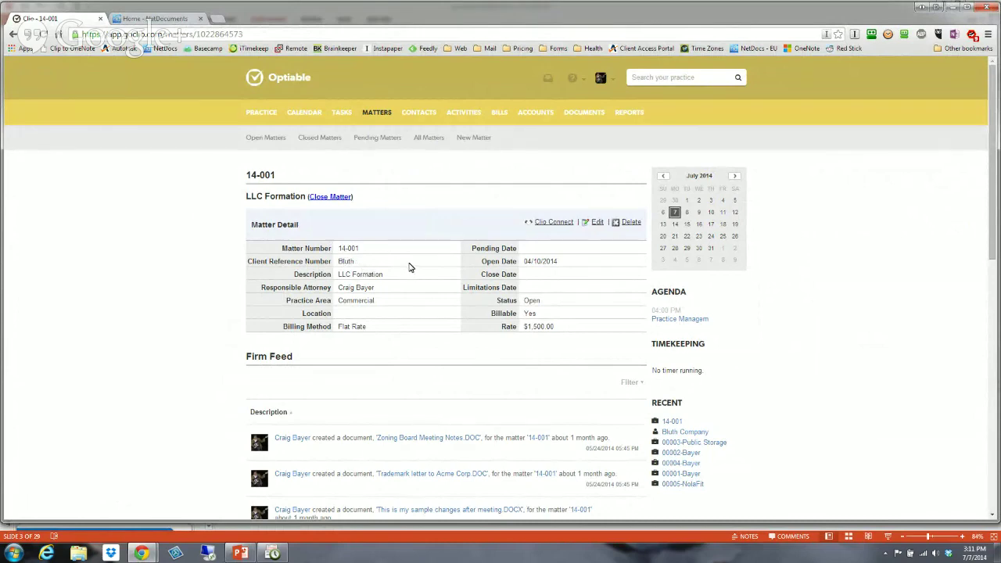
# Review the related contacts, tasks and calendar entries of matter 14-001
pyautogui.scroll(-8, 409, 268)
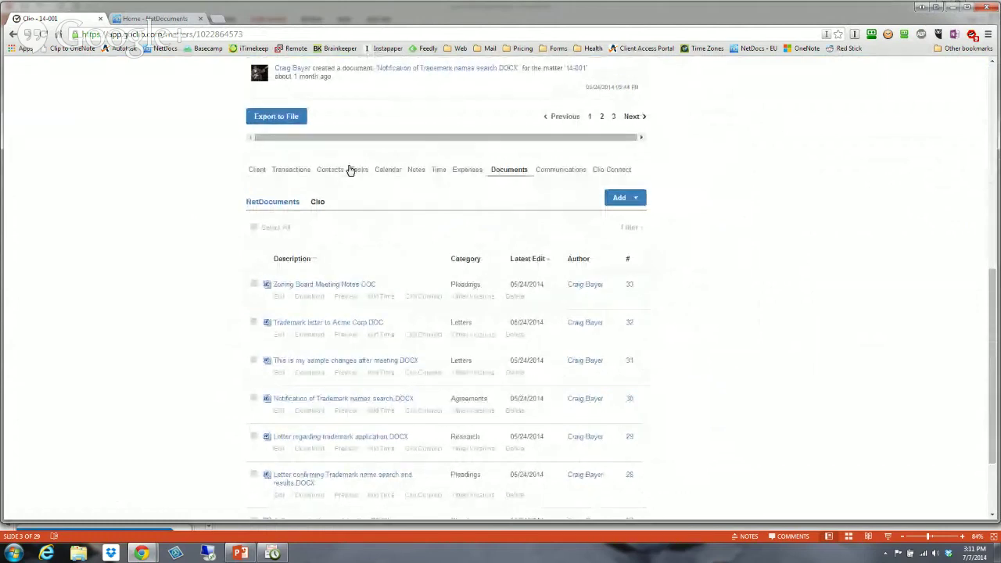
pyautogui.click(335, 174)
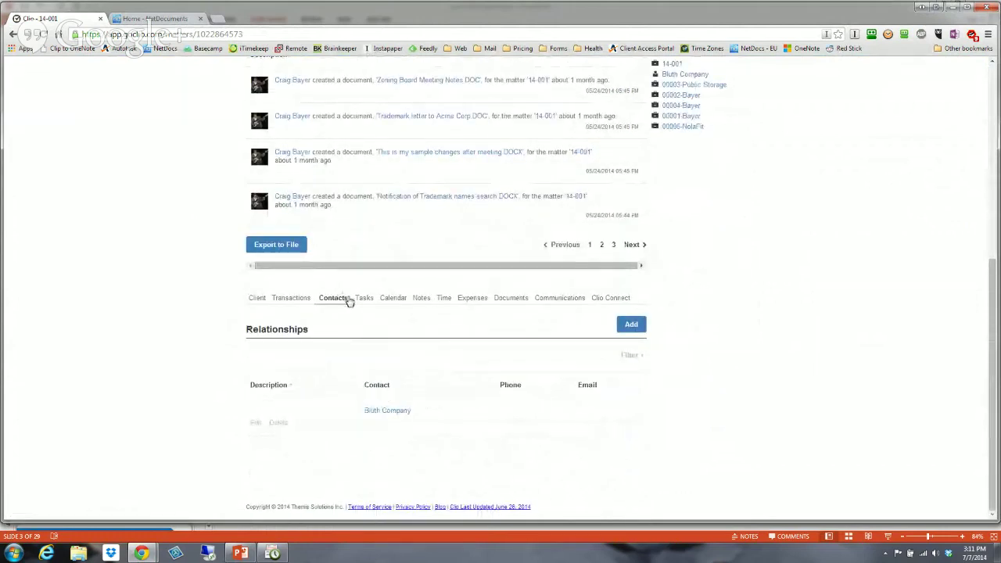
pyautogui.click(359, 299)
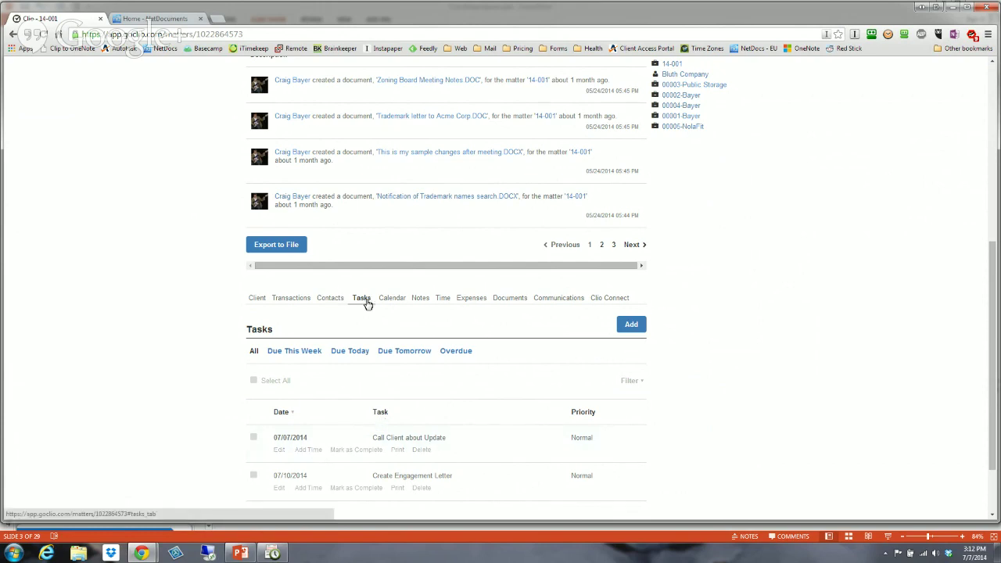
pyautogui.scroll(-2, 367, 304)
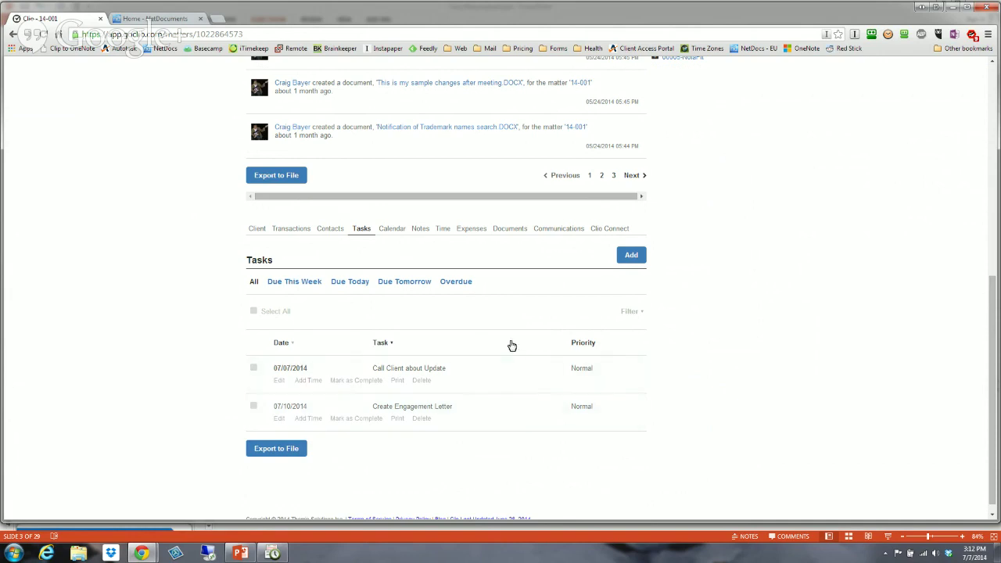
pyautogui.click(392, 228)
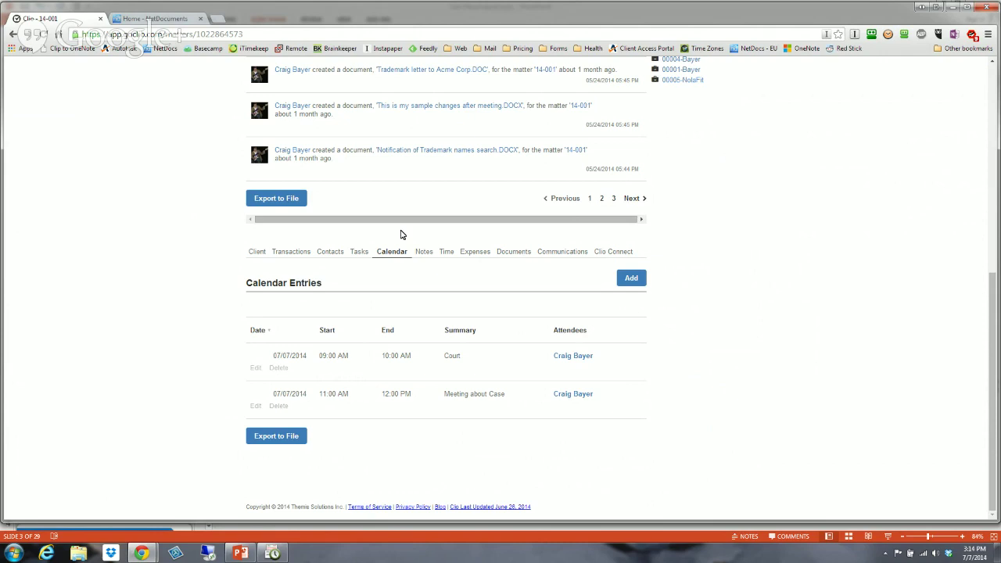
# Add a note to the matter with the subject "This is a note" and the text "Notes"
pyautogui.click(416, 251)
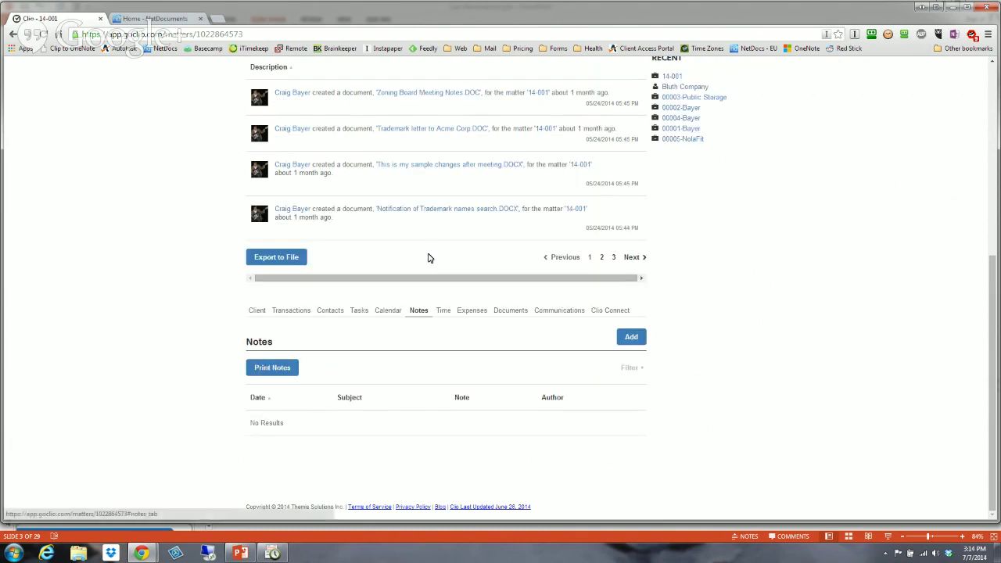
pyautogui.click(631, 336)
pyautogui.write('This is a note')
pyautogui.press('Tab')
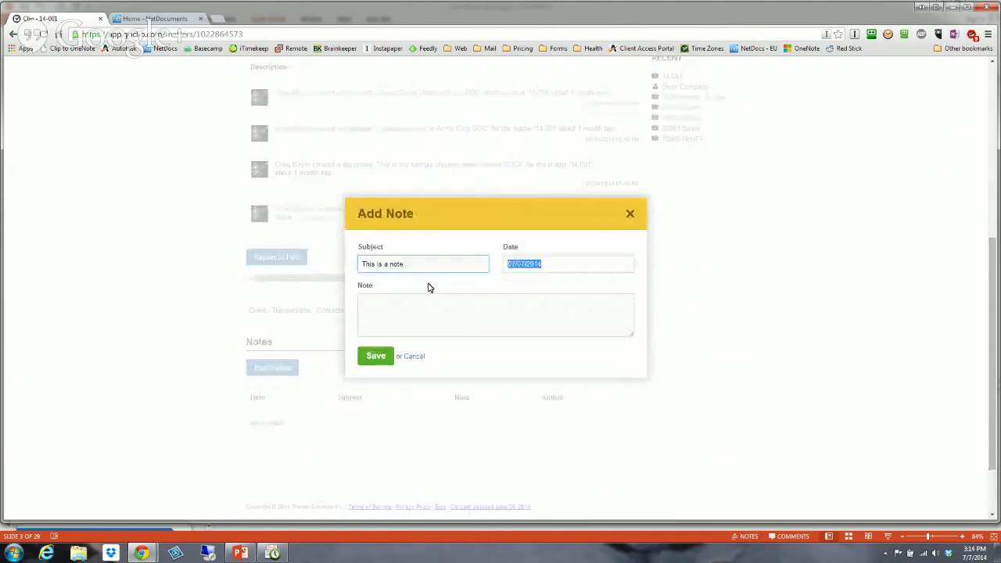
pyautogui.click(427, 308)
pyautogui.write('Notes')
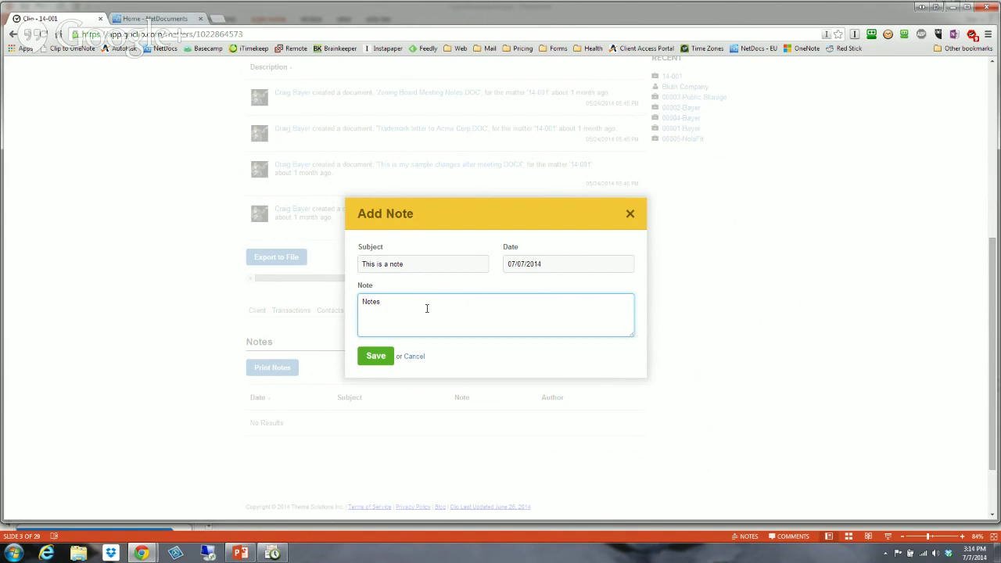
pyautogui.click(373, 356)
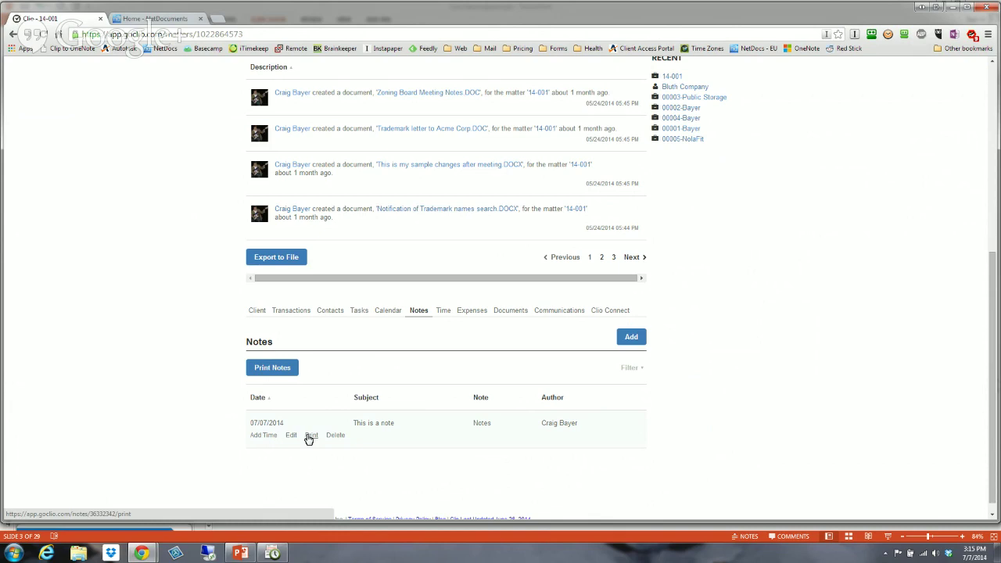
# View the time entry options for the new note, then close them without adding an entry
pyautogui.click(263, 434)
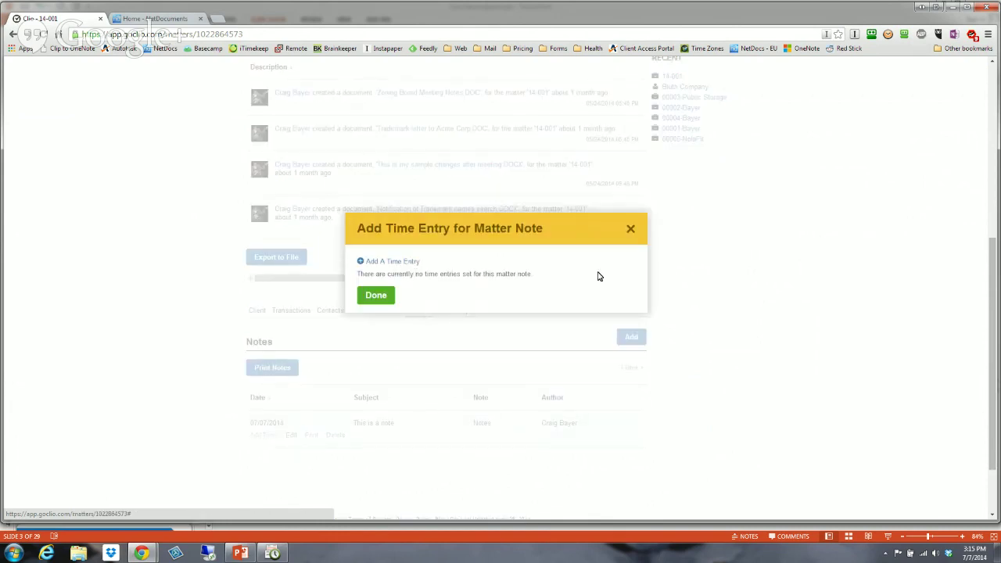
pyautogui.click(631, 232)
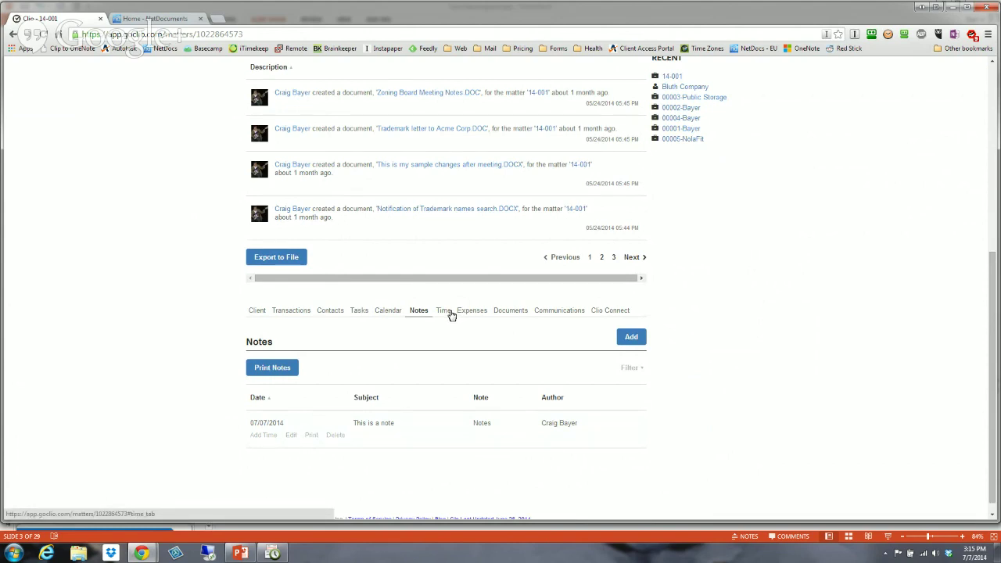
# Review the matter's communications, time entries and expense entries
pyautogui.click(560, 313)
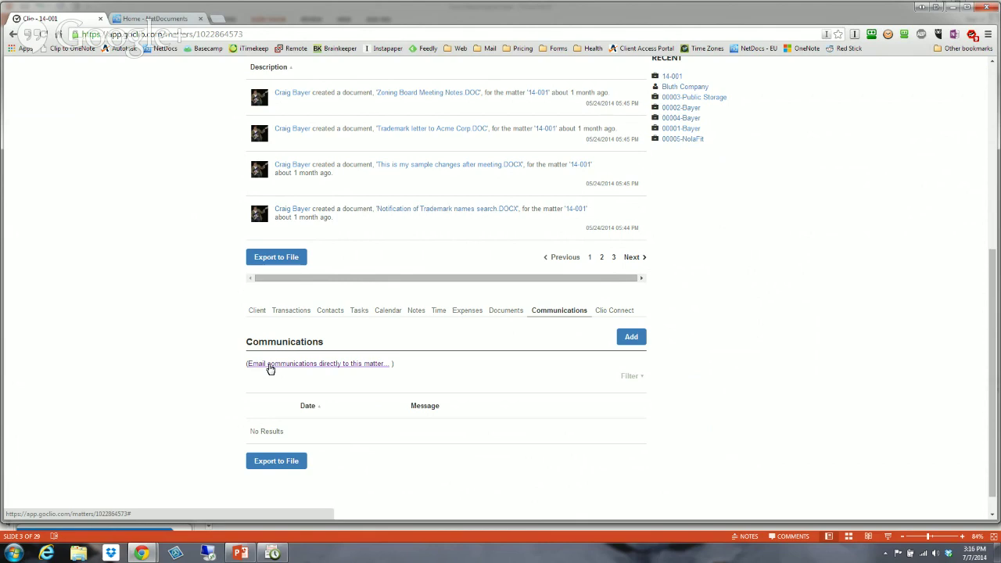
pyautogui.click(440, 314)
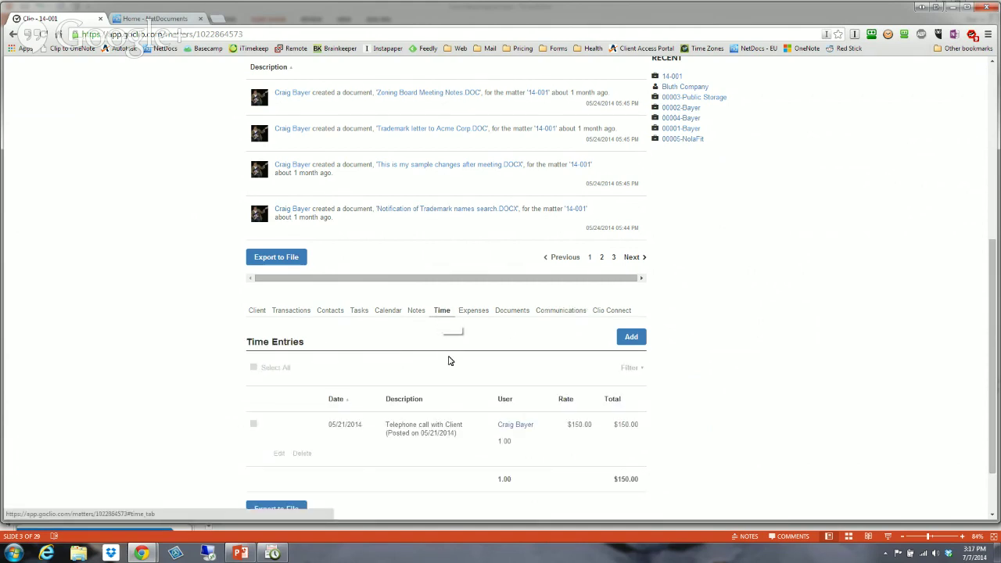
pyautogui.scroll(-1, 450, 362)
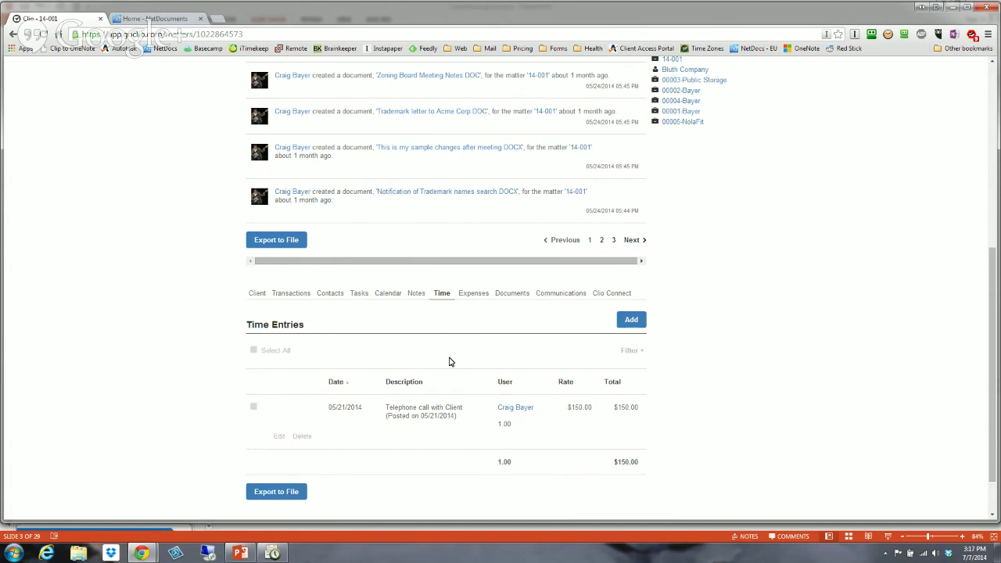
pyautogui.click(472, 299)
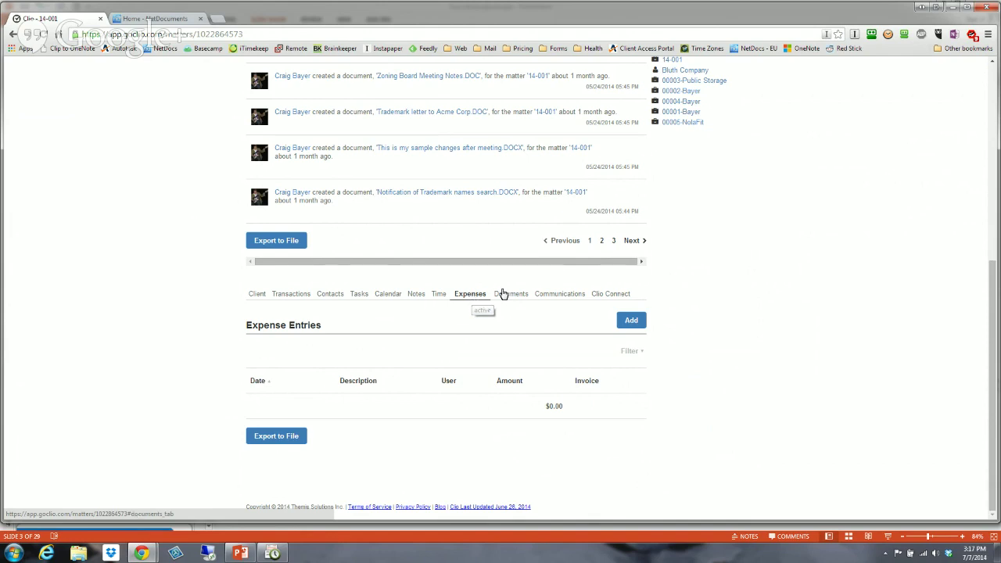
# Examine the matter's documents stored in Clio and its linked NetDocuments folders
pyautogui.click(506, 295)
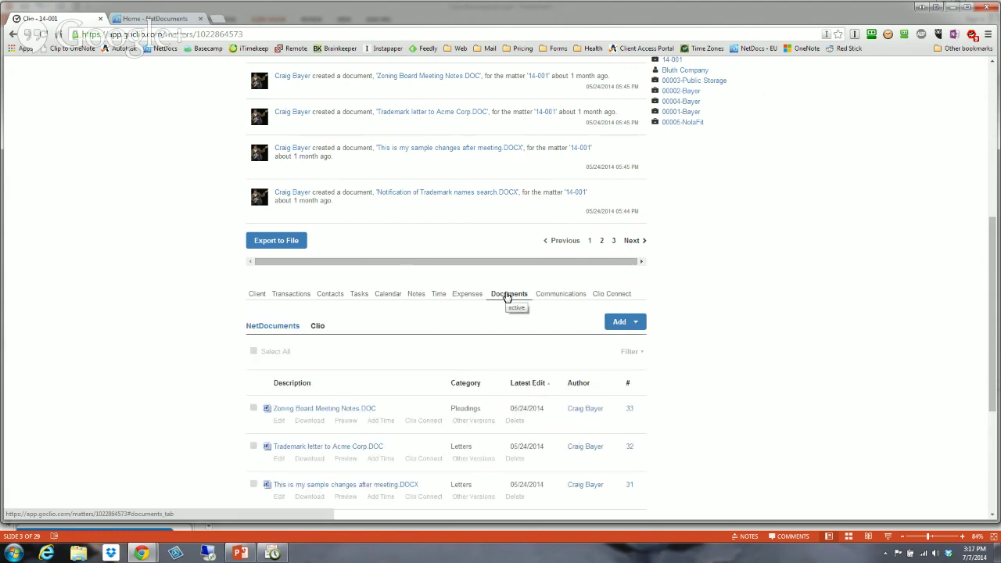
pyautogui.scroll(-3, 505, 275)
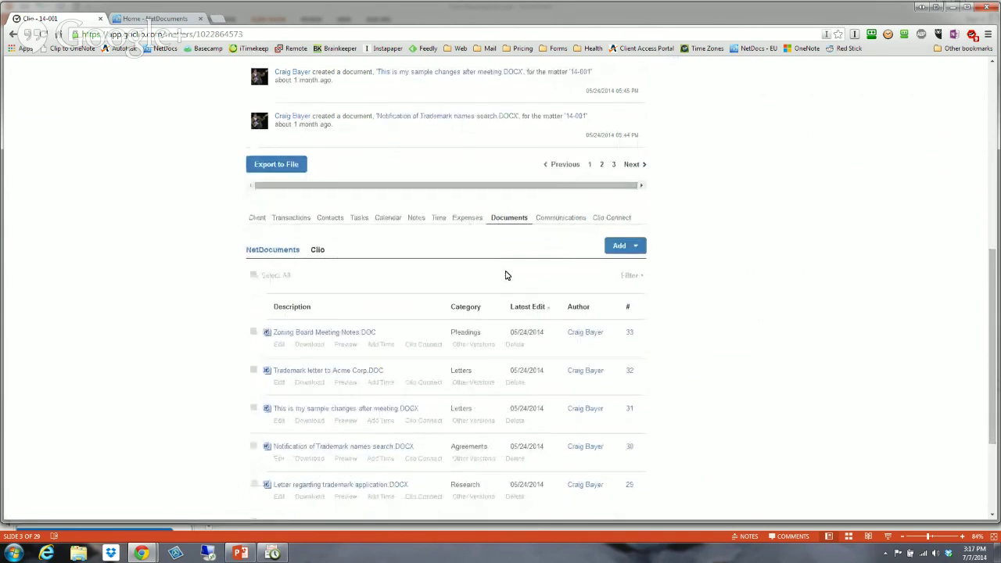
pyautogui.scroll(-1, 321, 293)
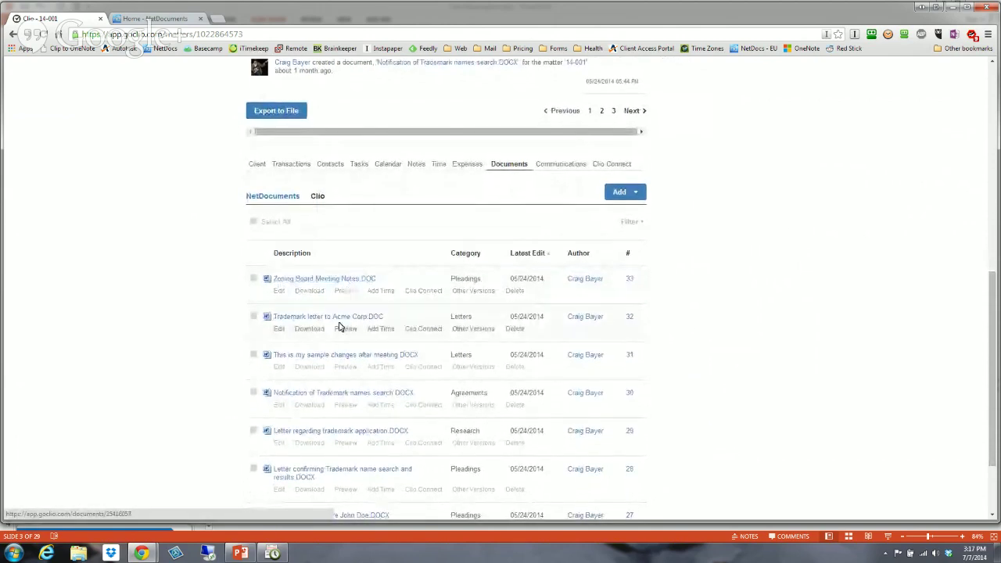
pyautogui.scroll(2, 195, 331)
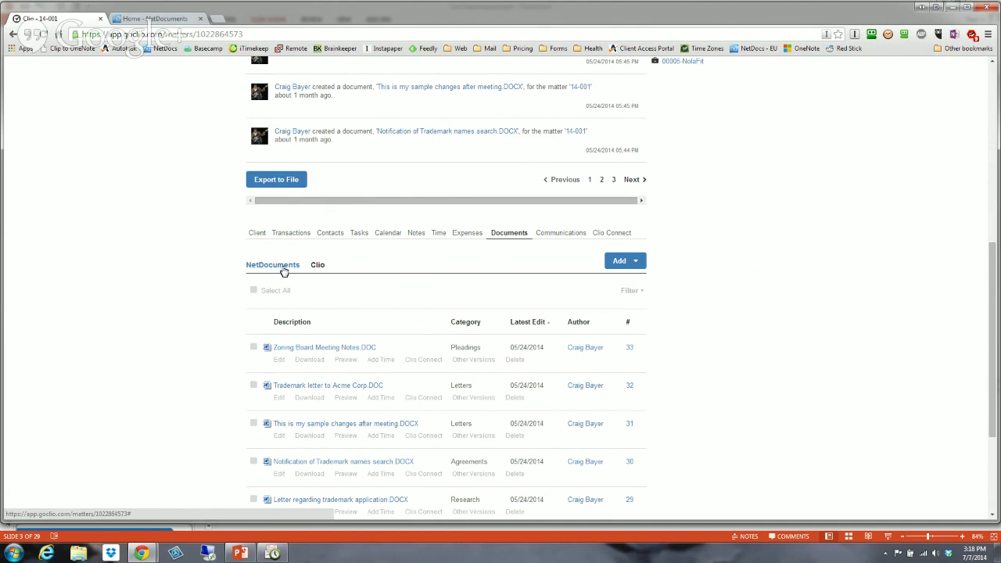
pyautogui.click(283, 269)
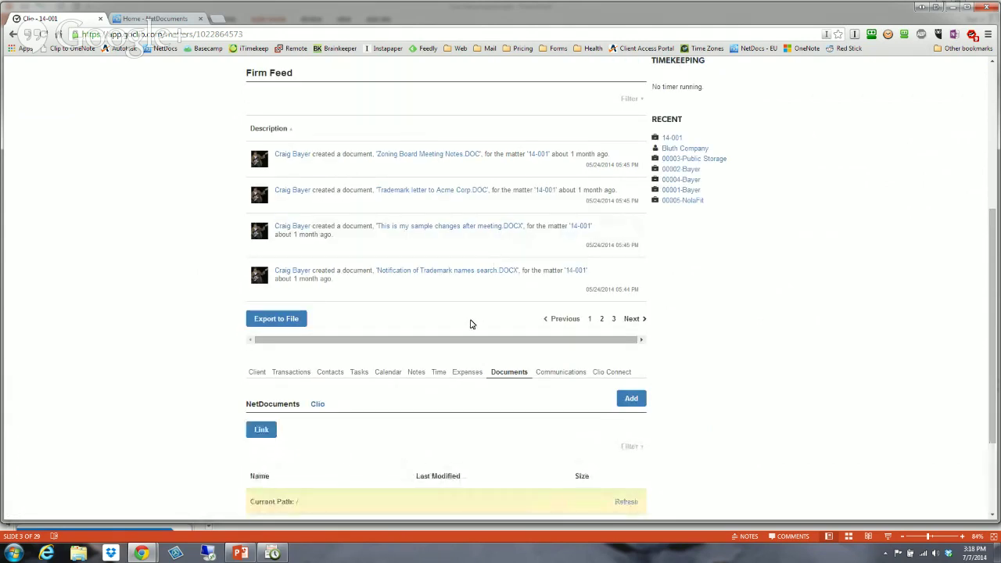
pyautogui.scroll(-3, 470, 325)
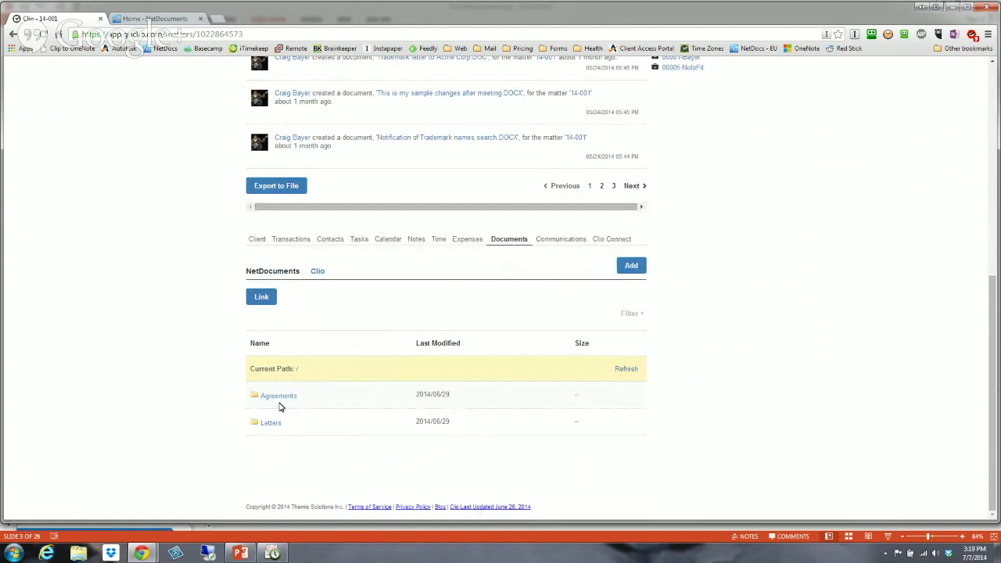
pyautogui.click(561, 241)
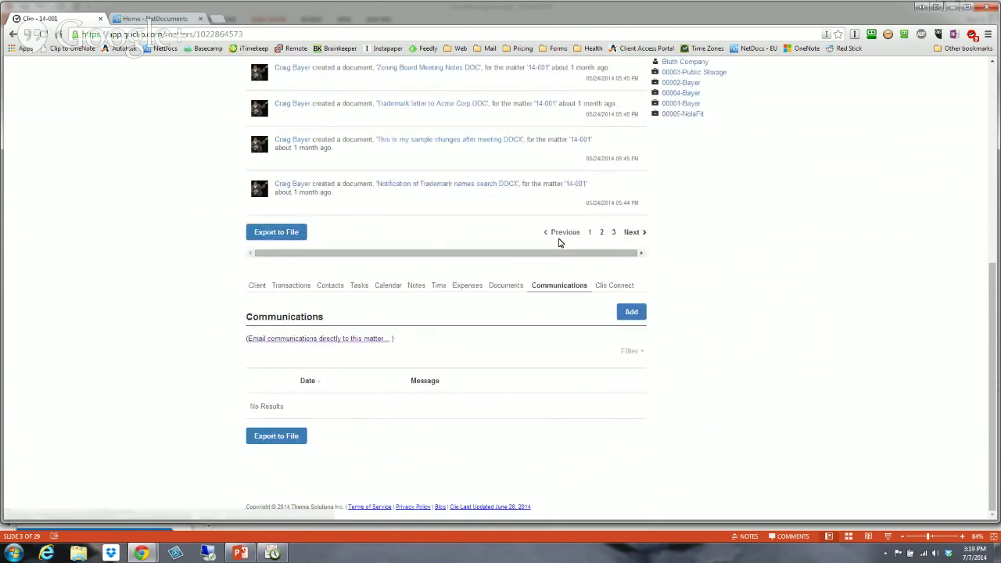
pyautogui.click(638, 318)
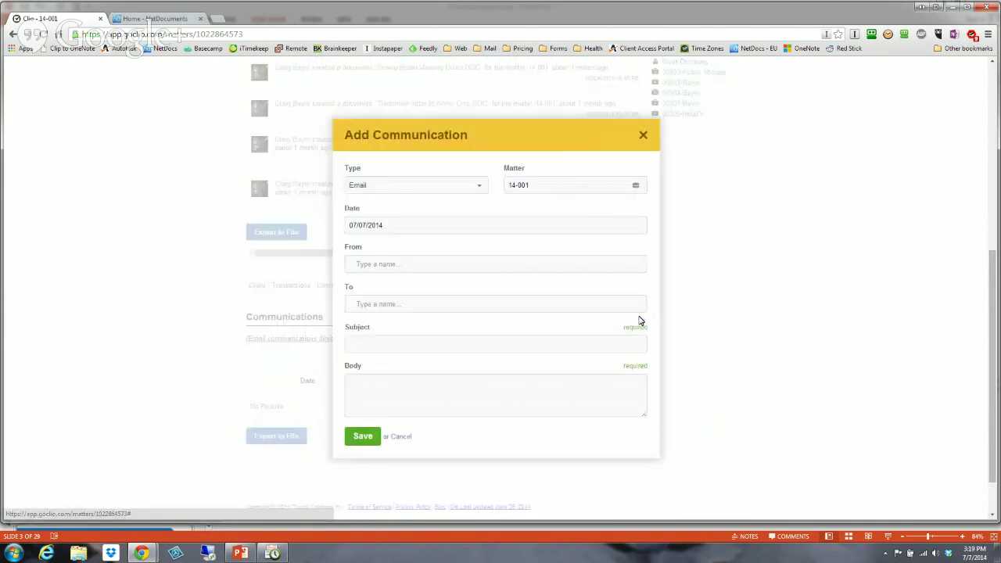
pyautogui.click(426, 193)
pyautogui.click(406, 219)
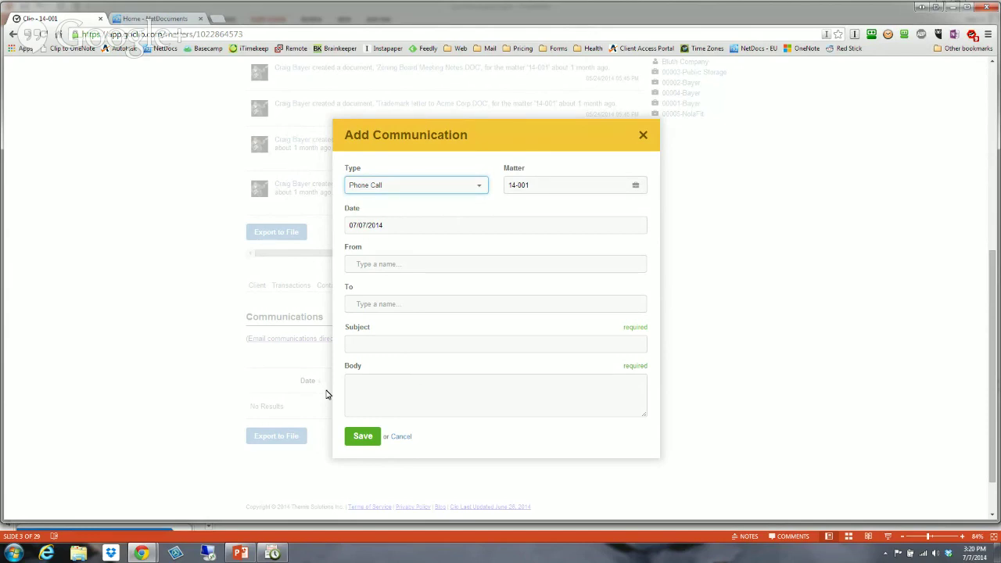
pyautogui.click(400, 437)
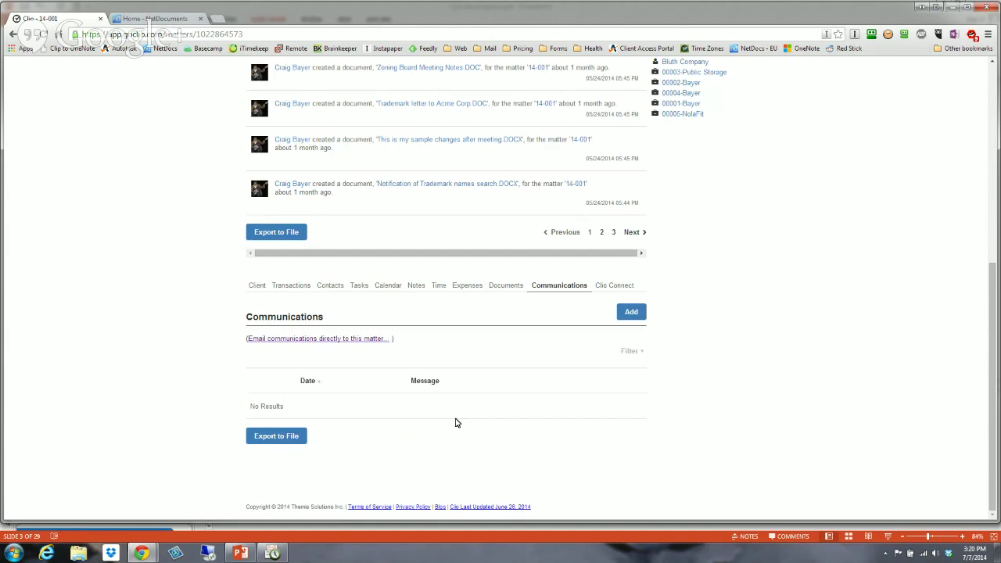
# Switch to the PowerPoint presentation on practice management software and start its slide show from the first slide
pyautogui.click(242, 553)
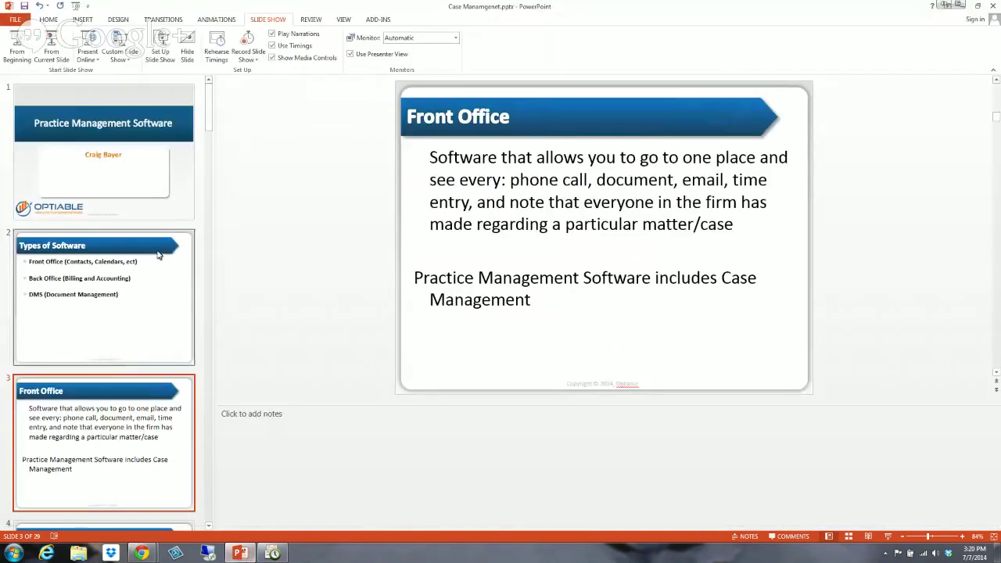
pyautogui.click(9, 54)
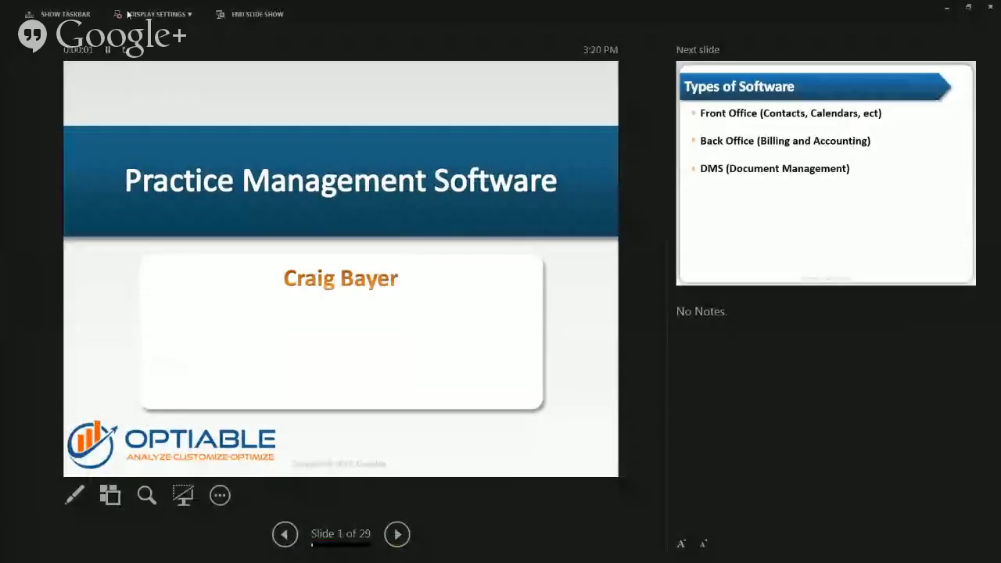